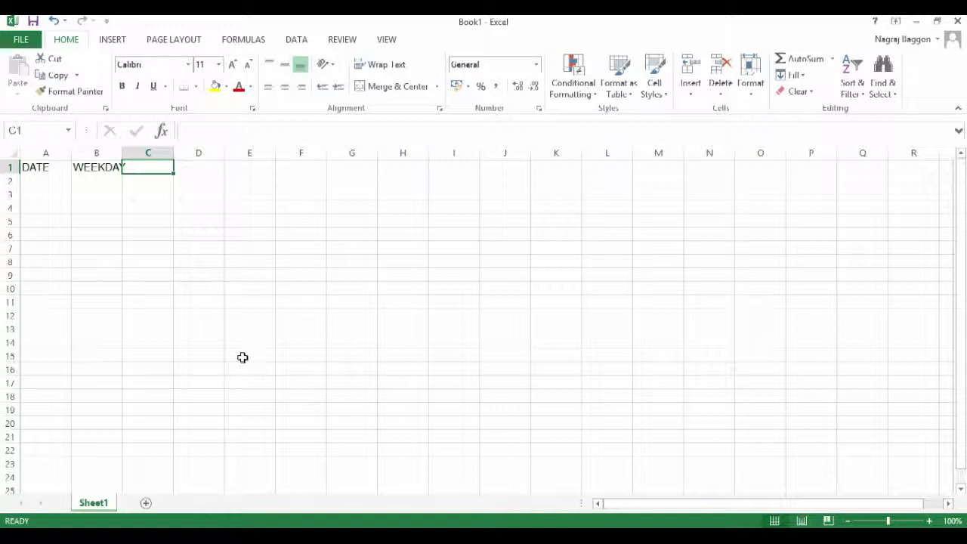
Step: Enter the headings WEEKNUM, MONTH and YEAR in C1:E1 and autofit the width of all columns
text(WEEKNUM)
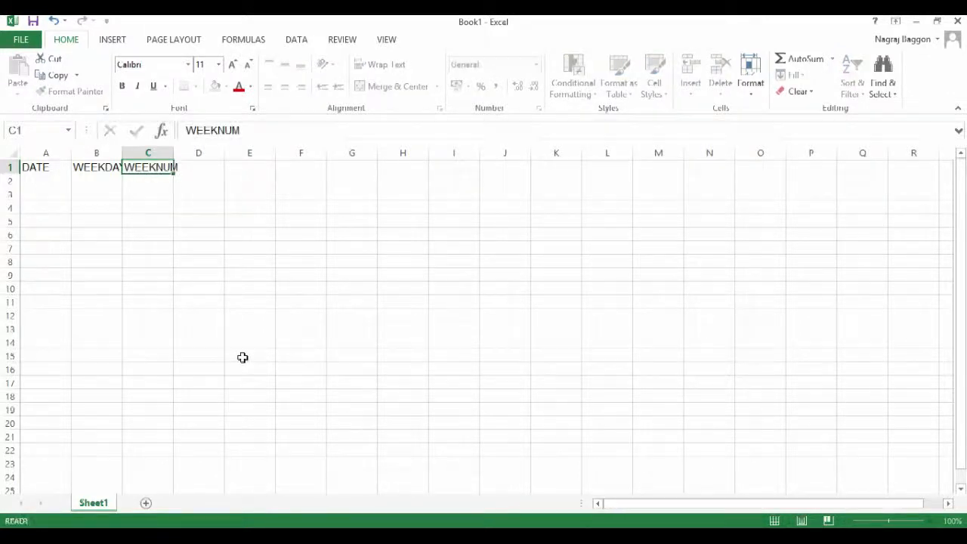
key(Tab)
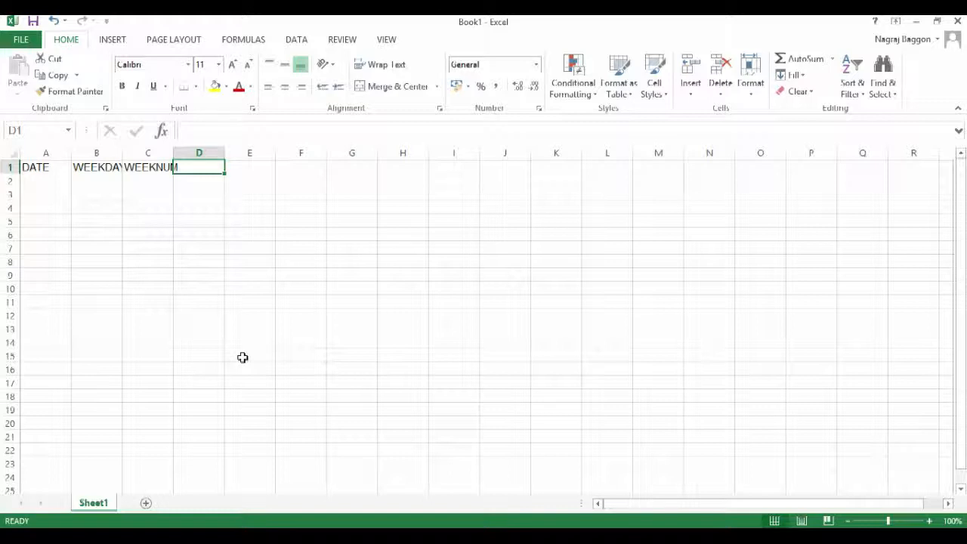
text(MONTH)
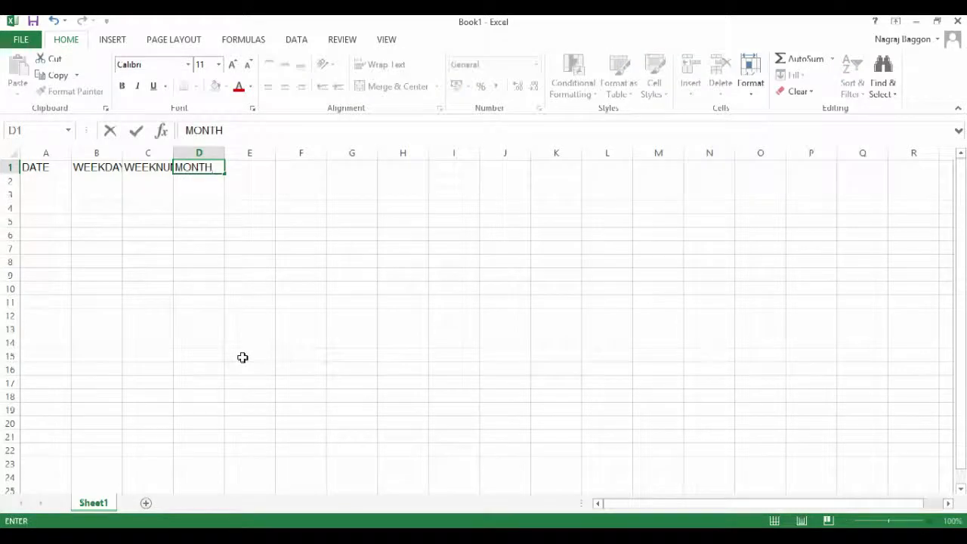
key(Tab)
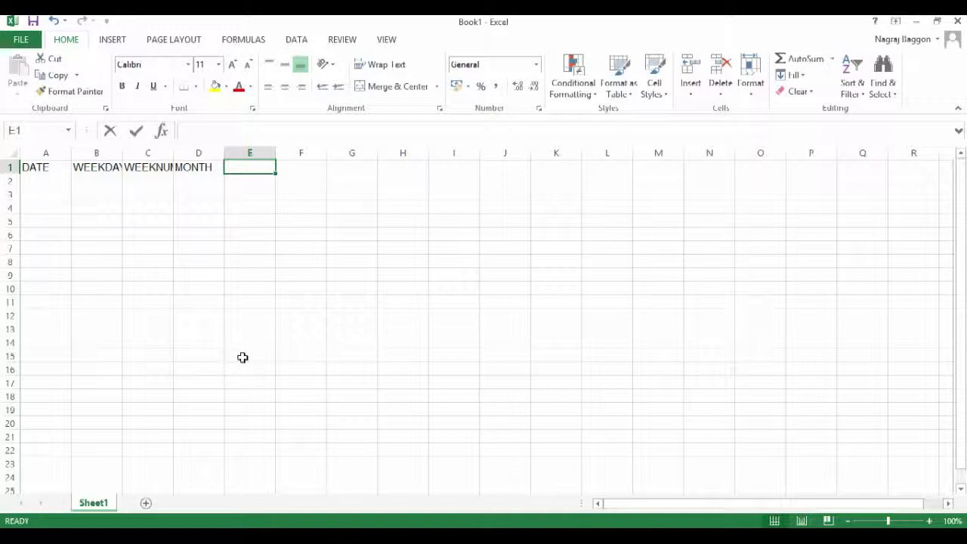
text(YEAR)
key(Return)
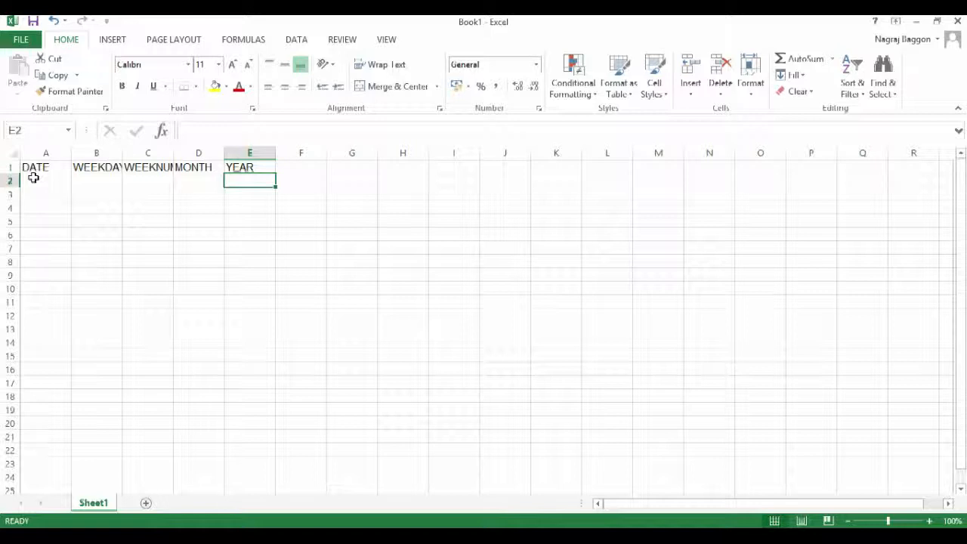
click(15, 153)
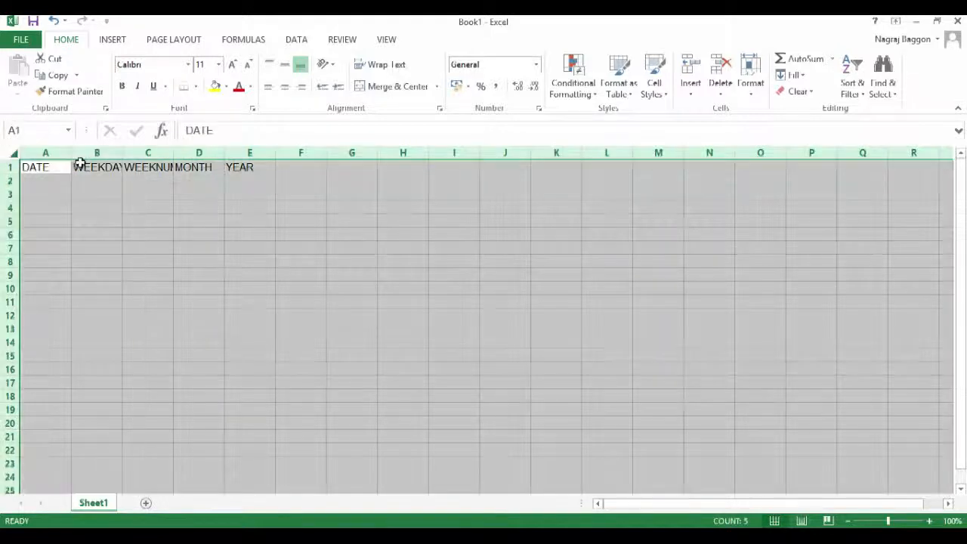
double_click(70, 153)
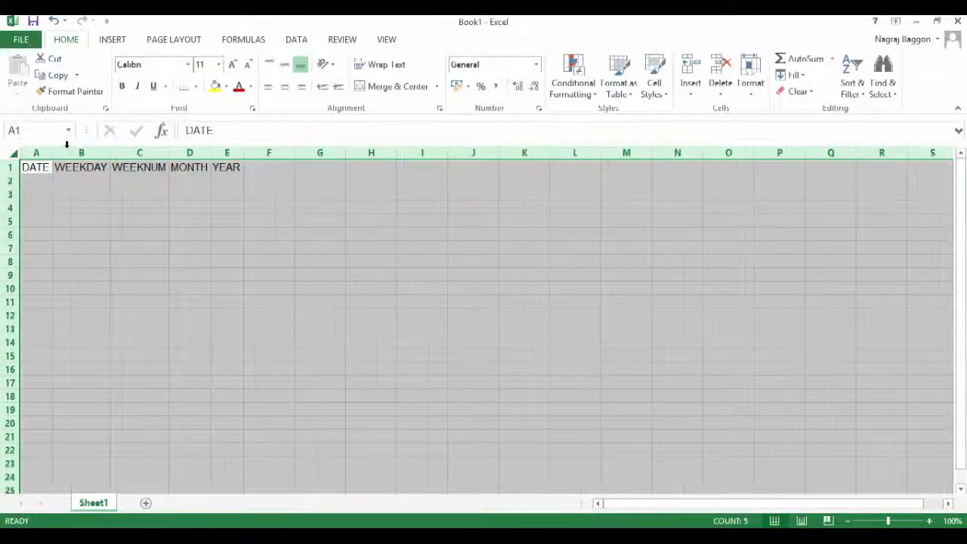
Step: Enter the formula =TODAY() in cell A2 under the DATE heading
click(34, 180)
text(=TODAY()
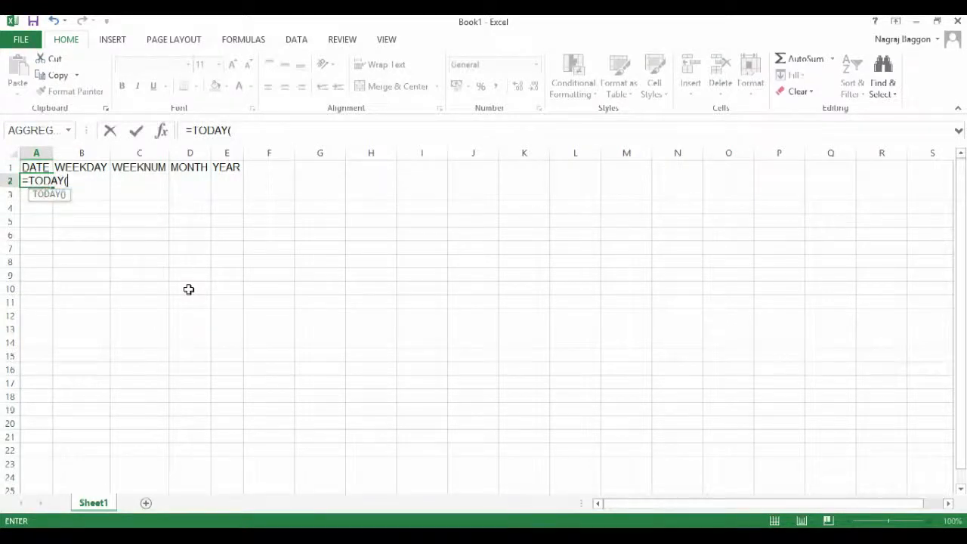
text())
key(Return)
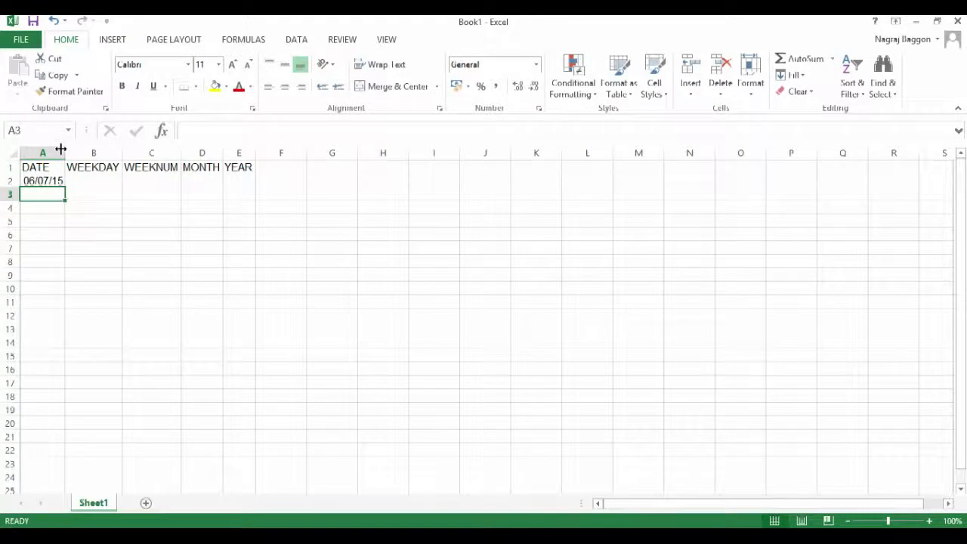
Step: Enter the formula =WEEKDAY(A2) in cell B2 under the WEEKDAY heading
click(96, 180)
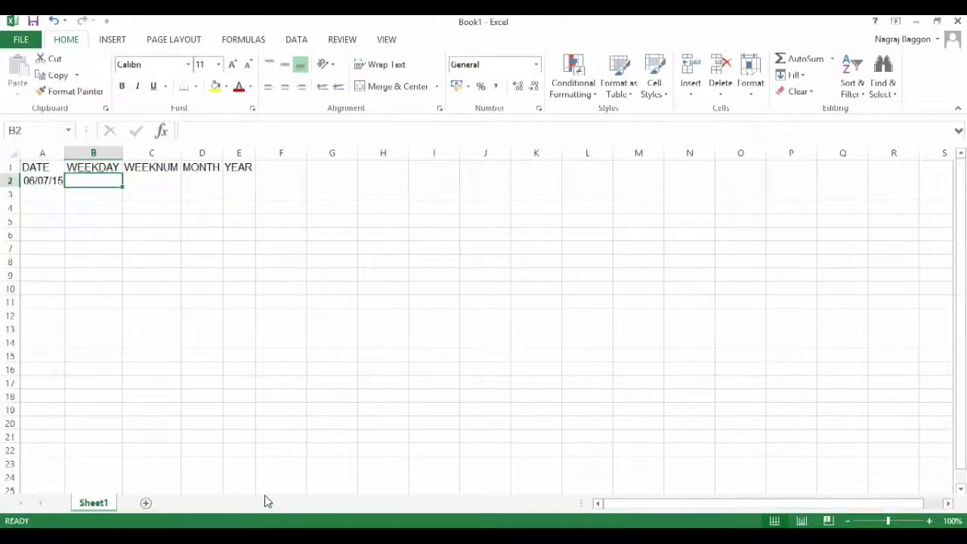
text(=WEEK)
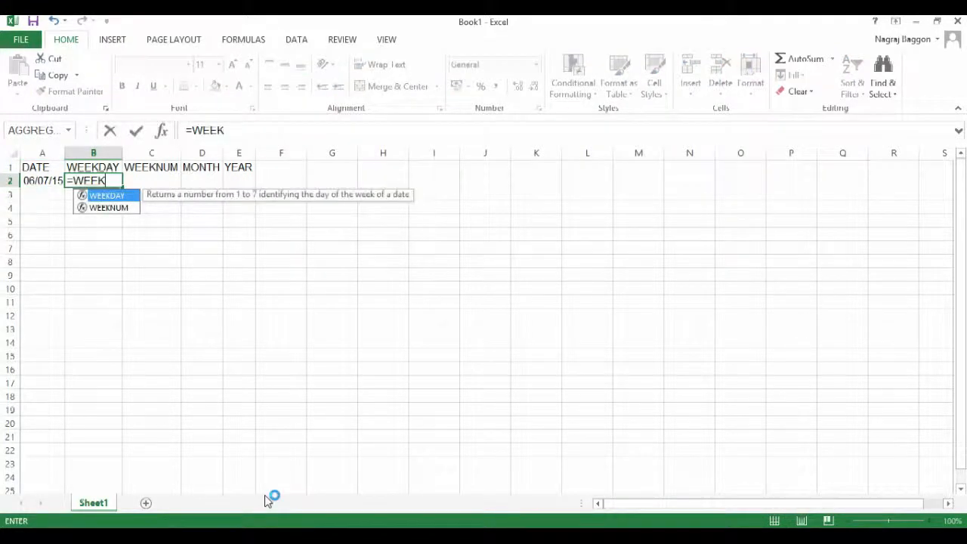
key(Tab)
key(Left)
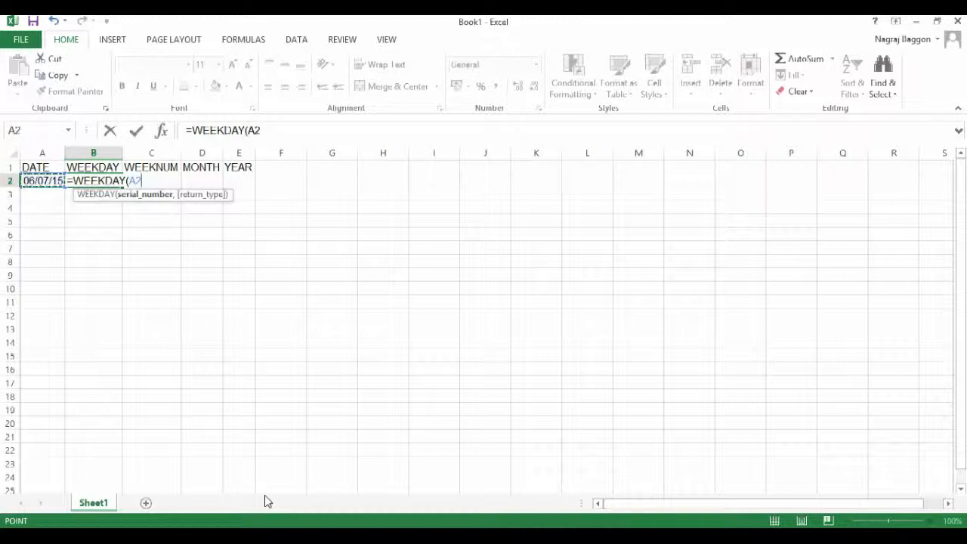
text())
key(Return)
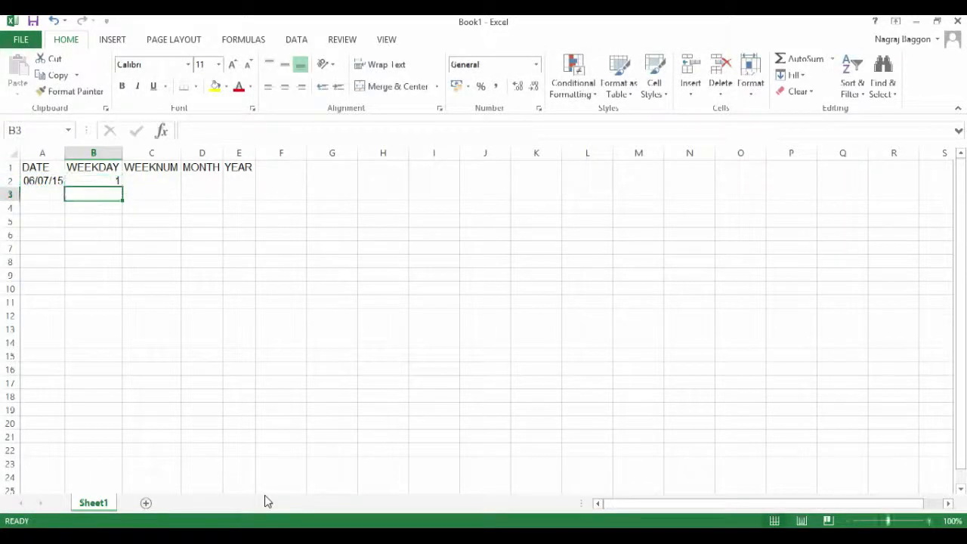
Step: Enter a WEEKNUM formula referring to A2 in cell C2
key(Up)
key(Right)
text(=WEEK)
key(Down)
key(Tab)
key(Left)
key(Left)
key(Tab)
Step: Enter the formula =MONTH(A2) in cell D2 under the MONTH heading
text(=MON)
key(Tab)
key(Left)
Step: Enter a YEAR formula referring to A2 in cell E2
key(Left)
key(Left)
key(Return)
key(Up)
key(Right)
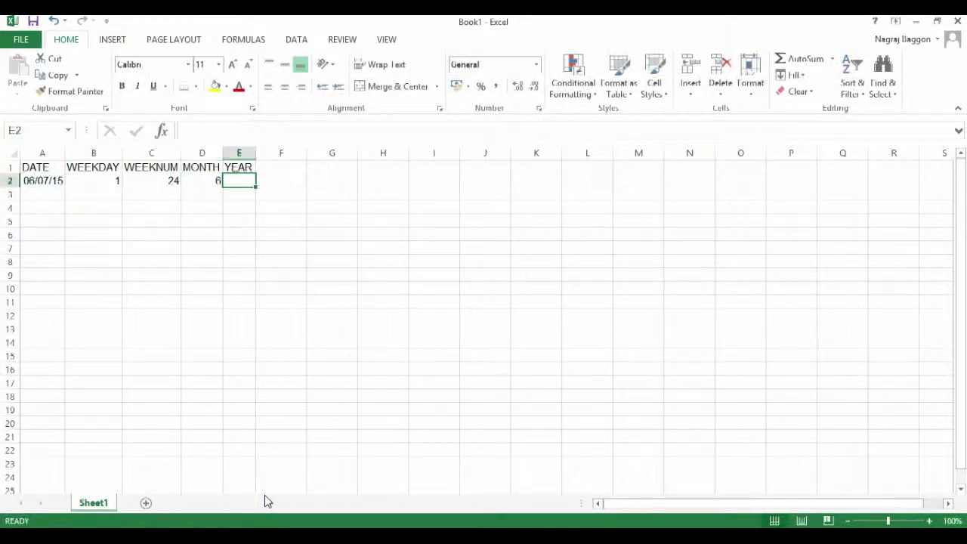
text(=YE)
key(Tab)
Step: Examine the available return_type options of the WEEKDAY formula in B2, leaving the formula without a second argument
key(Left)
key(Left)
key(Left)
key(Left)
key(Return)
key(Up)
key(Left)
key(Left)
key(Left)
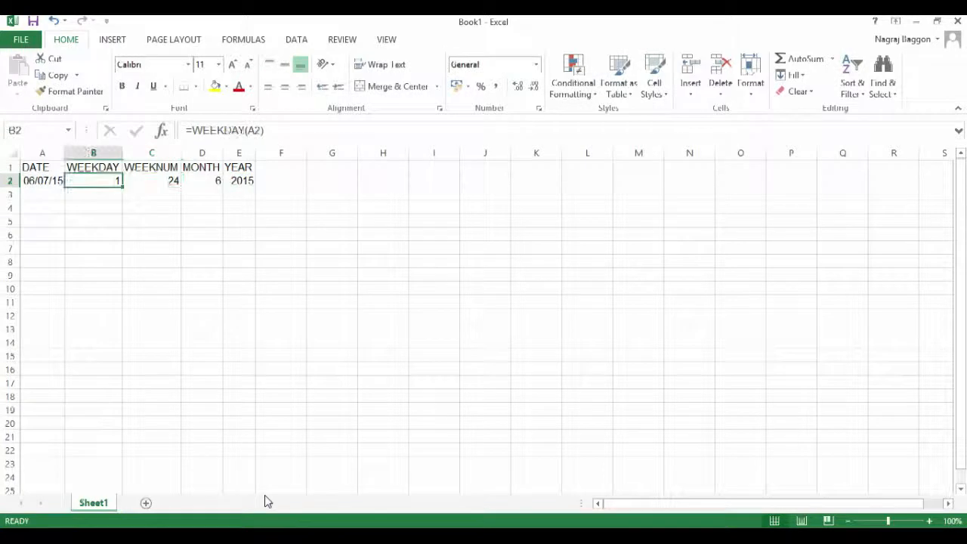
click(260, 130)
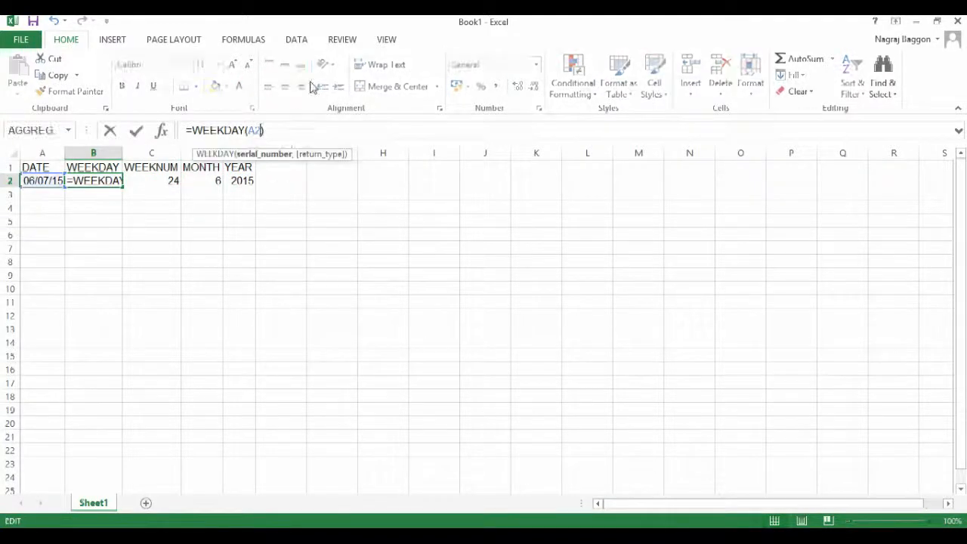
text(,)
key(Down)
key(Down)
key(Down)
key(Down)
key(Down)
key(Down)
key(Down)
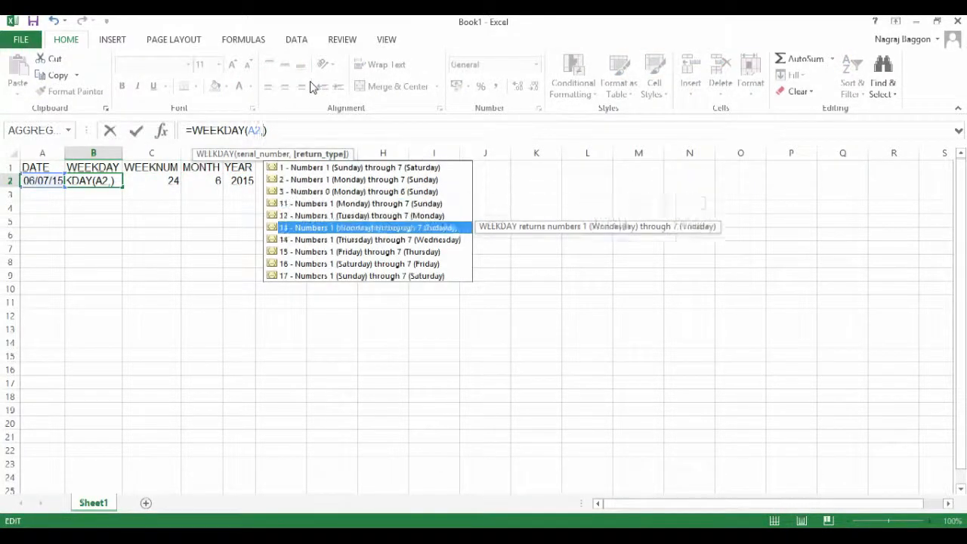
key(Up)
key(Up)
key(Up)
key(Up)
key(Up)
key(Up)
key(Up)
key(Down)
key(Down)
key(Down)
key(Down)
key(Down)
key(Down)
key(Down)
key(Down)
key(Down)
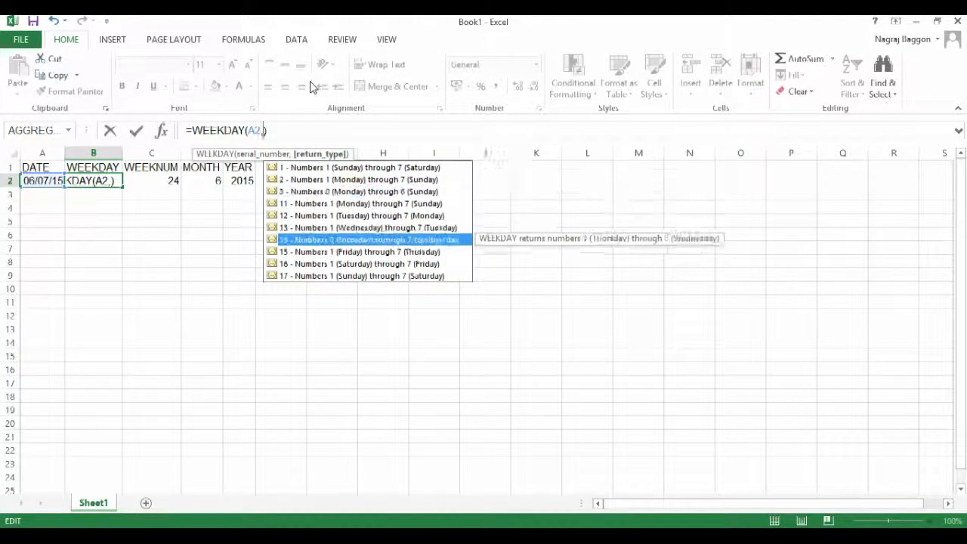
key(Up)
key(Up)
key(Up)
key(Up)
key(Up)
key(Up)
key(Up)
key(Down)
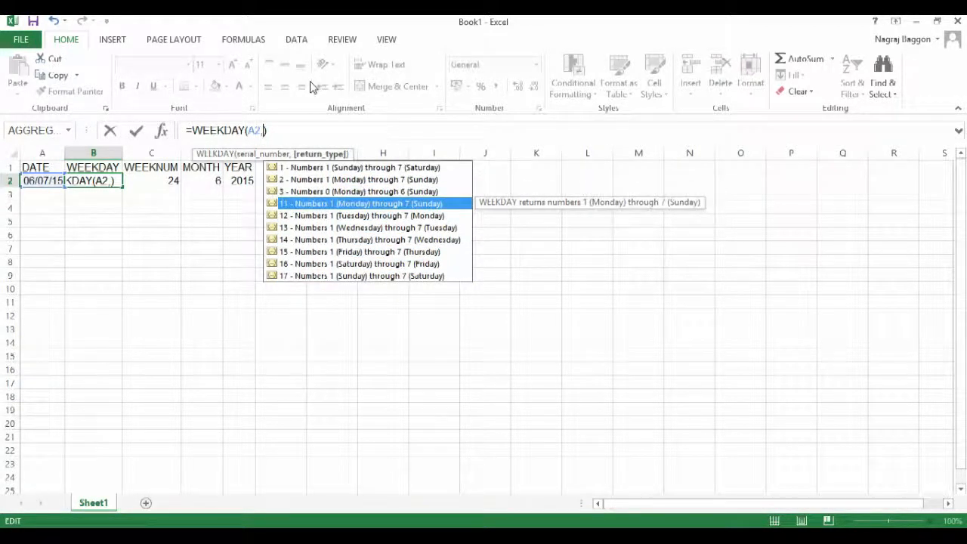
key(Escape)
key(Escape)
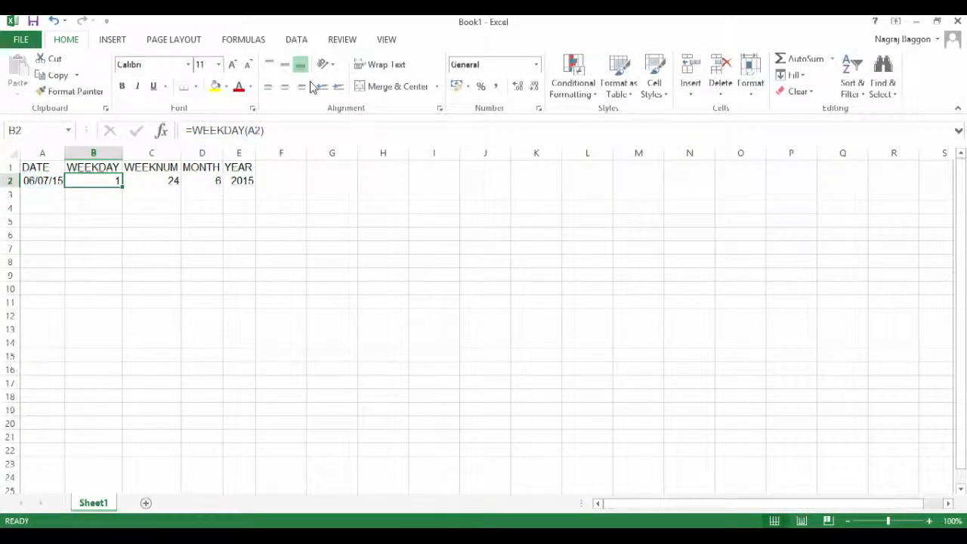
Step: Apply the custom number format DDD to the weekday cell B2
key(ctrl+1)
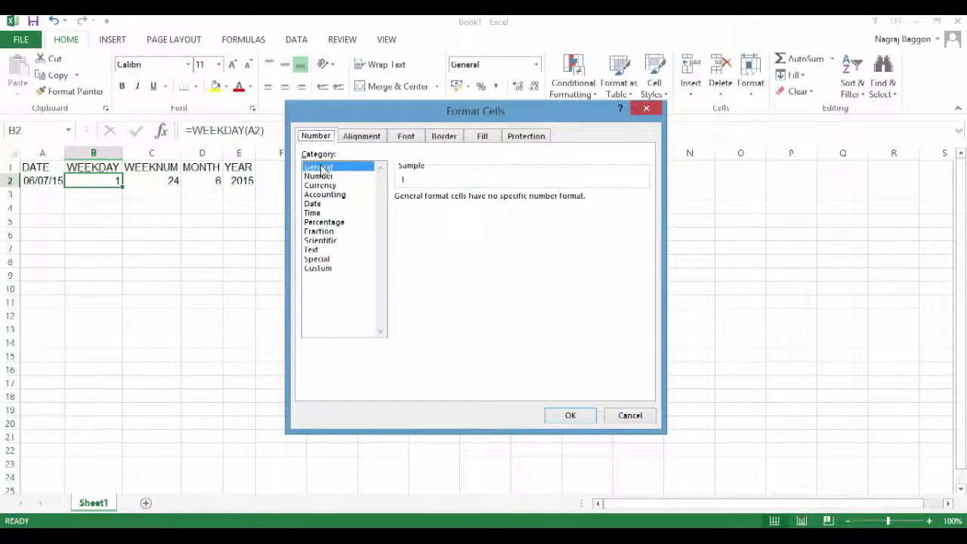
click(327, 270)
drag(434, 212, 352, 212)
text(DDD)
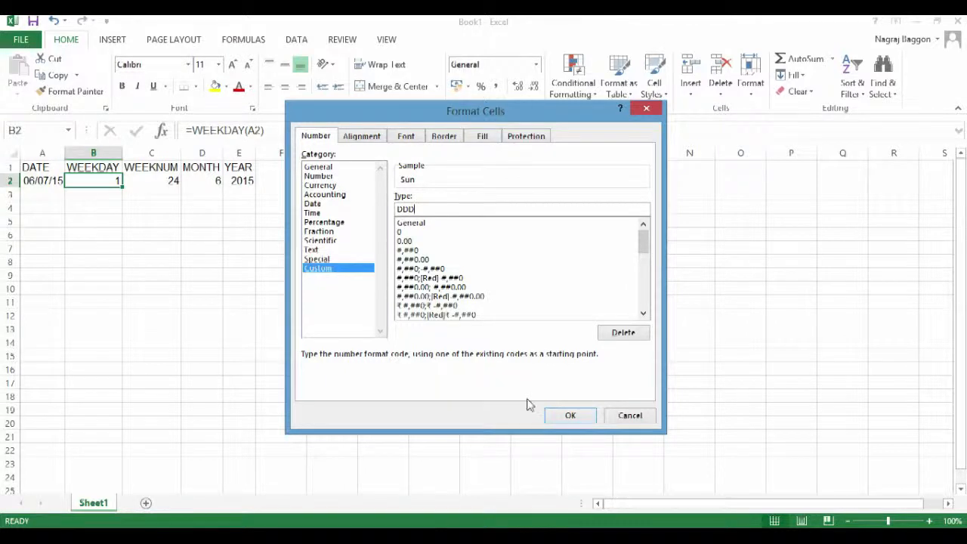
click(568, 416)
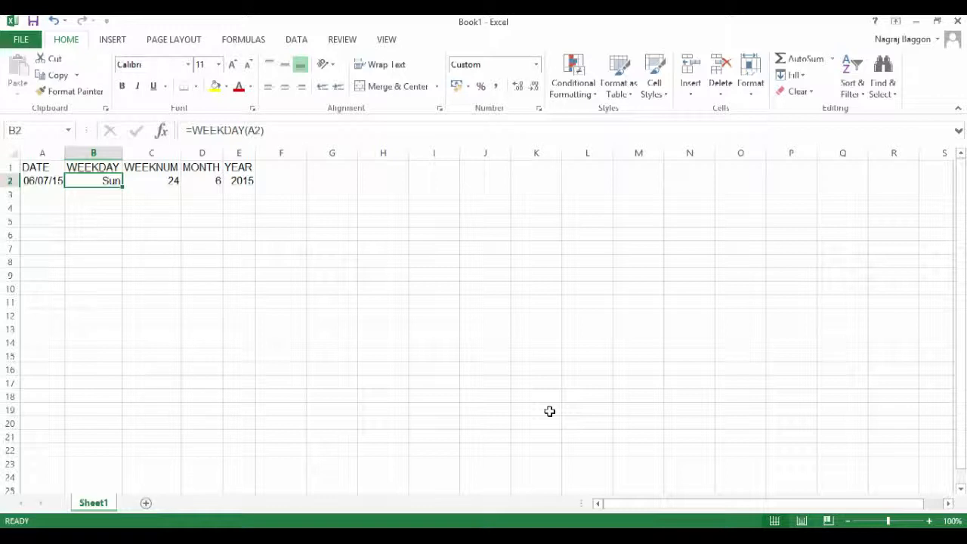
Step: Extend the custom number format of B2 to dddd for full day names
key(ctrl+1)
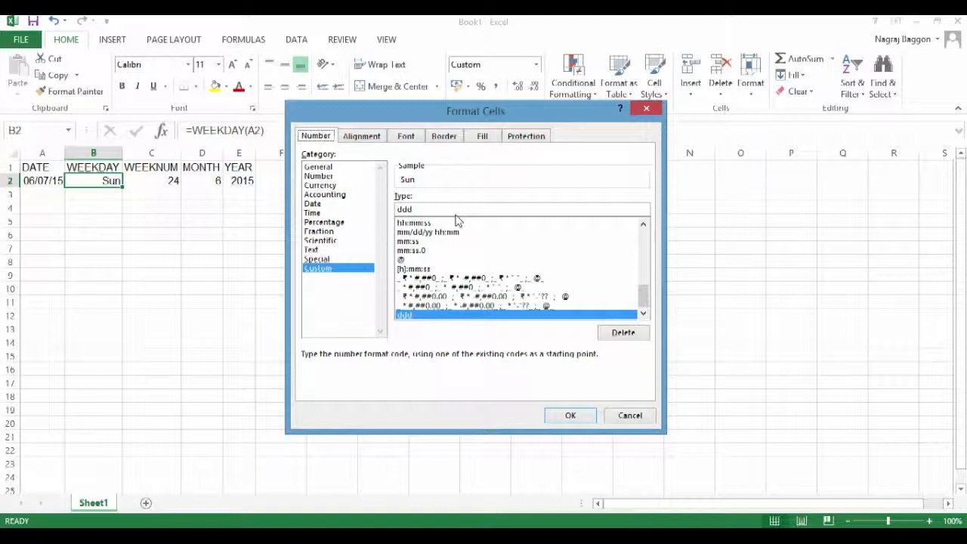
click(436, 209)
text(d)
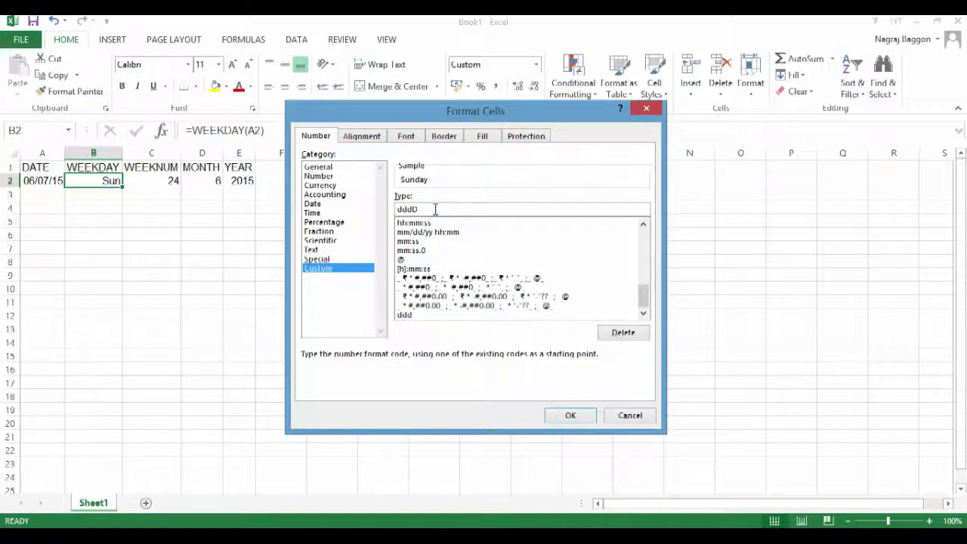
click(567, 417)
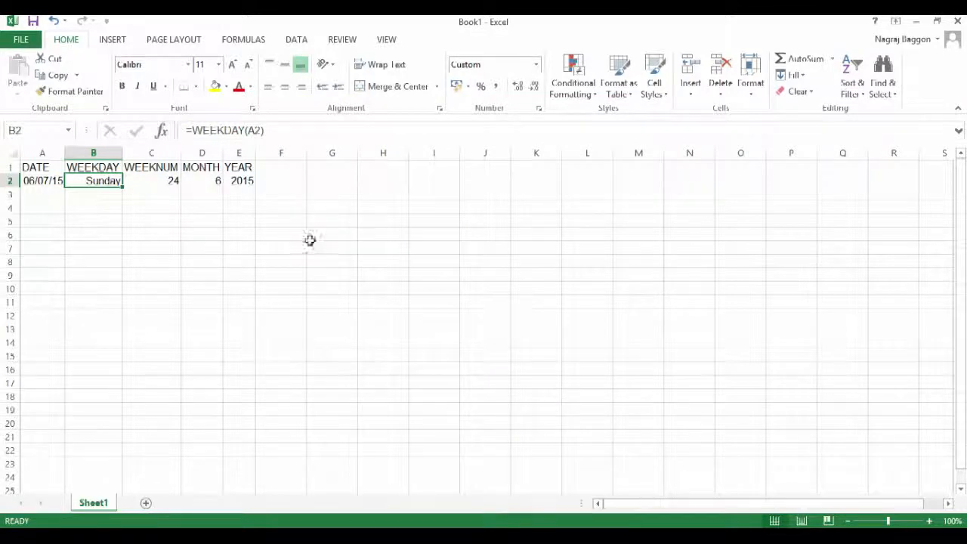
Step: Apply the custom number format MMMM to the month cell D2
click(209, 181)
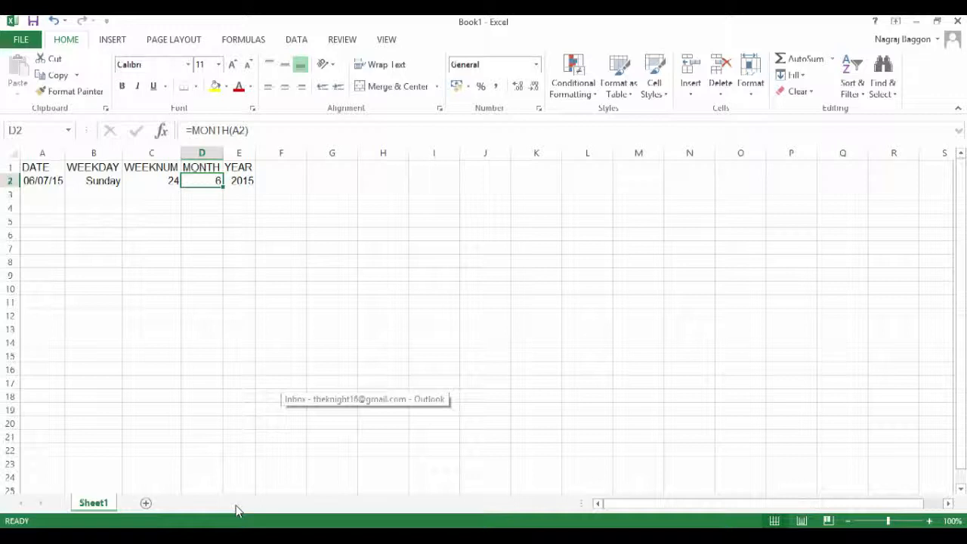
key(ctrl+1)
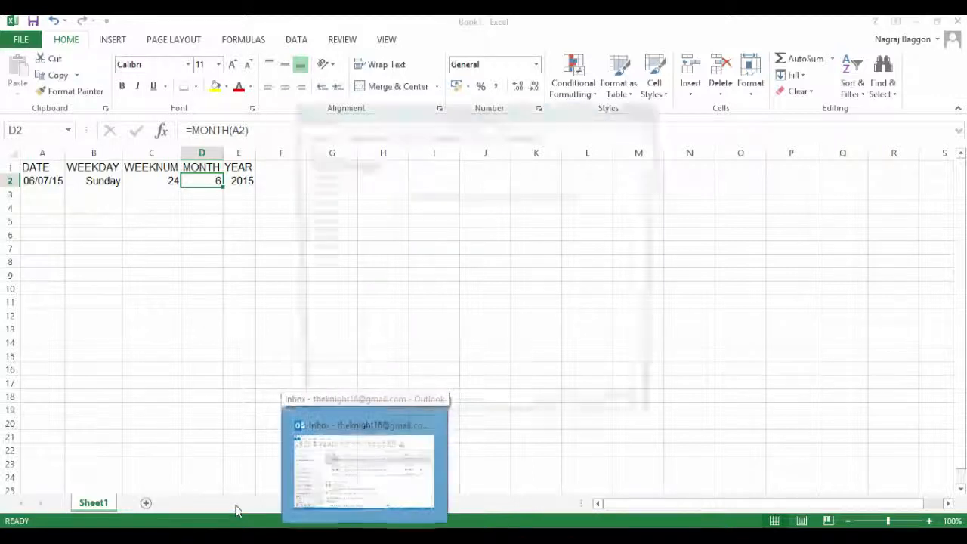
click(329, 269)
click(438, 210)
double_click(421, 209)
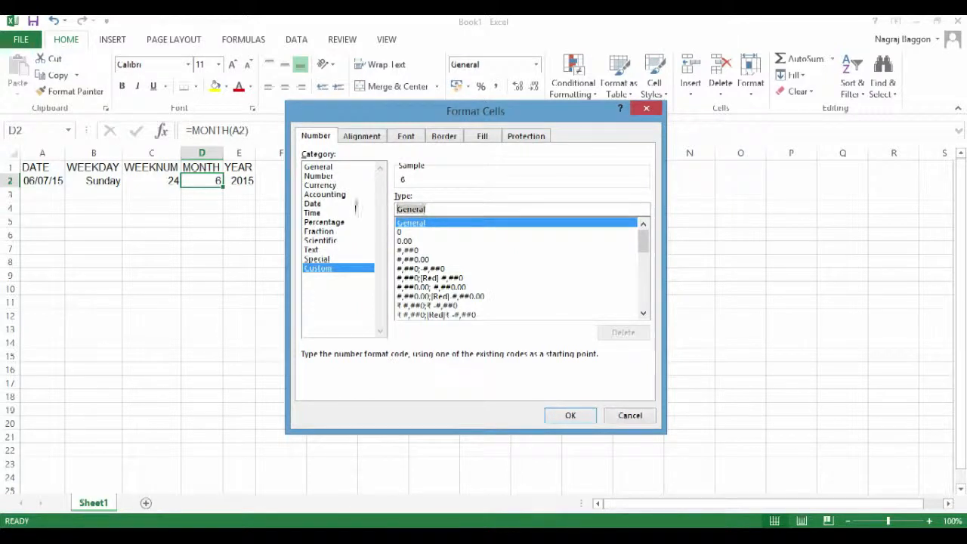
text(MMM)
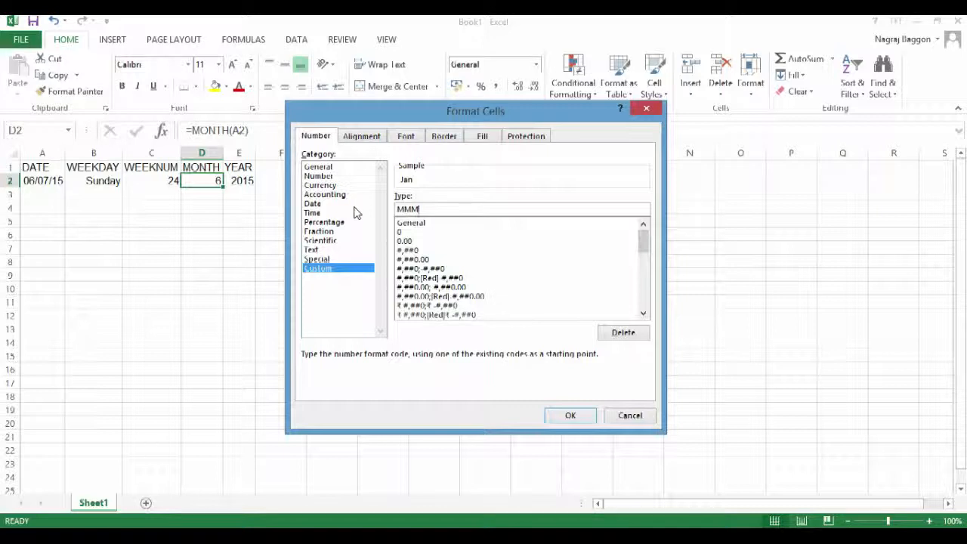
text(M)
click(582, 419)
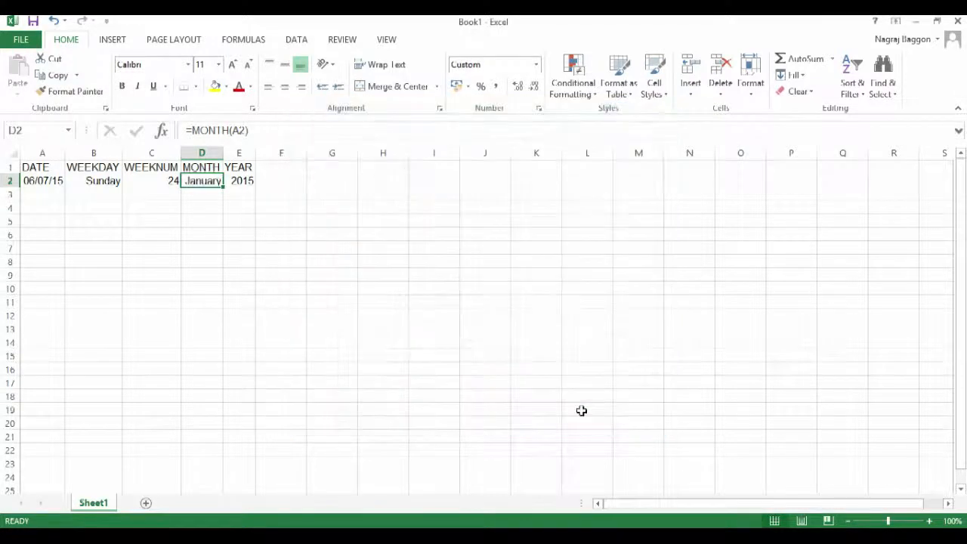
Step: Format the date in A2 with the *14 March 2012 date type
click(34, 180)
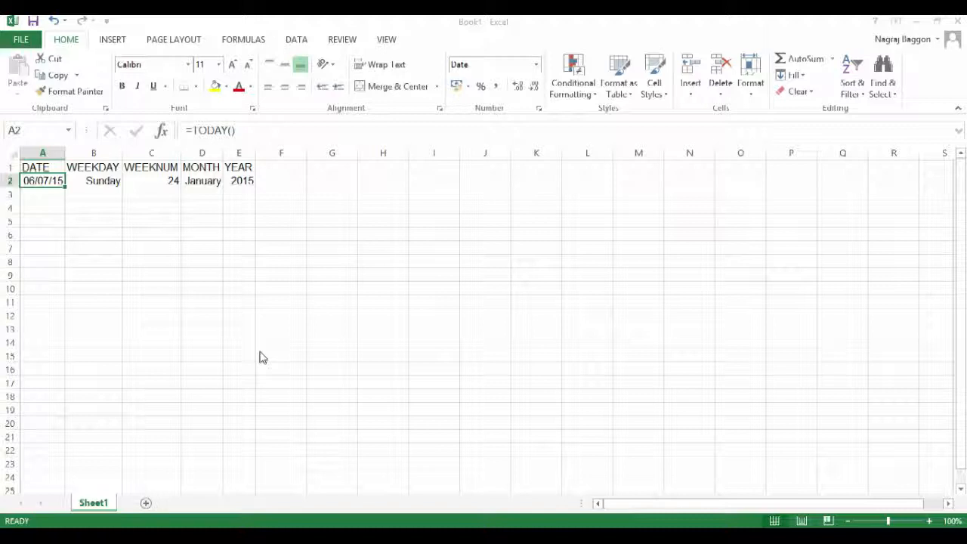
key(ctrl+1)
click(412, 218)
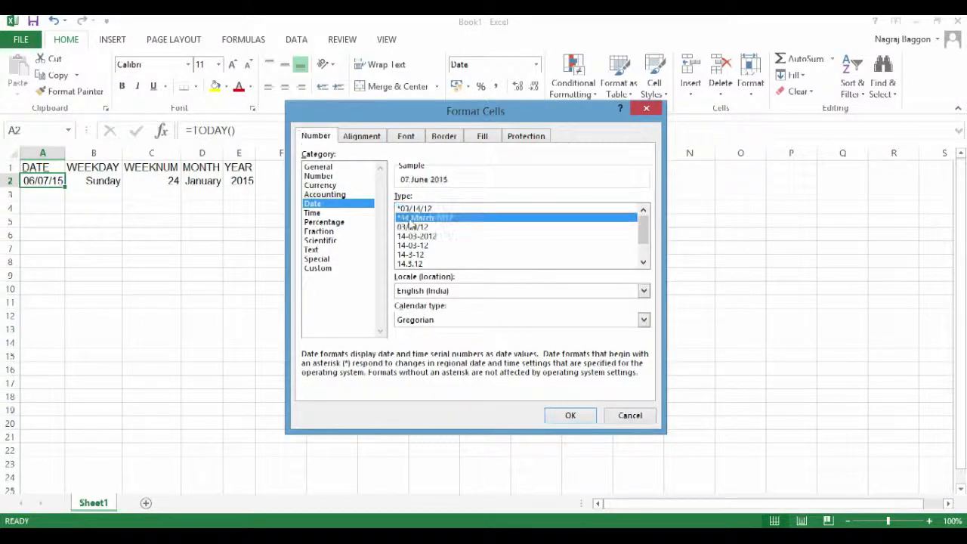
click(563, 415)
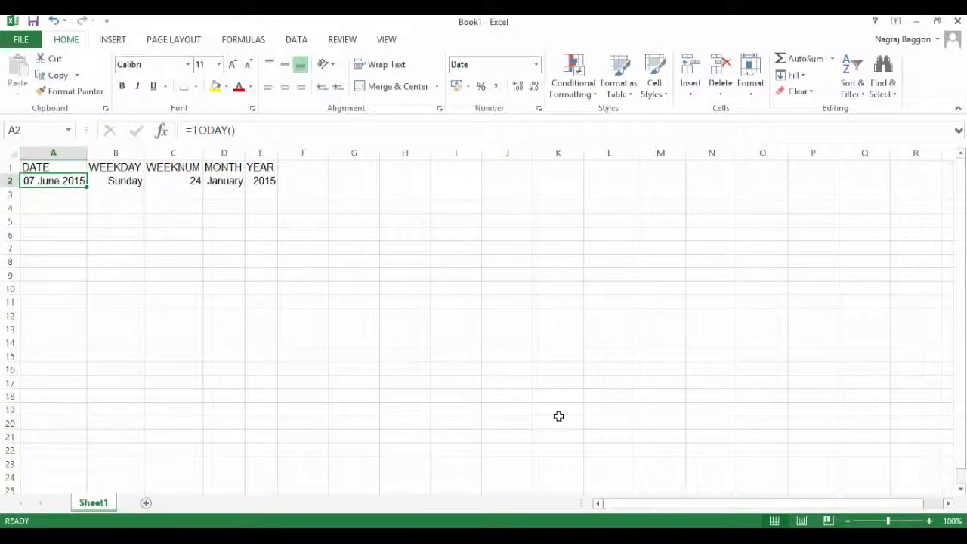
Step: Format the date in A2 with the 14-03-2012 date type
key(ctrl+1)
click(412, 226)
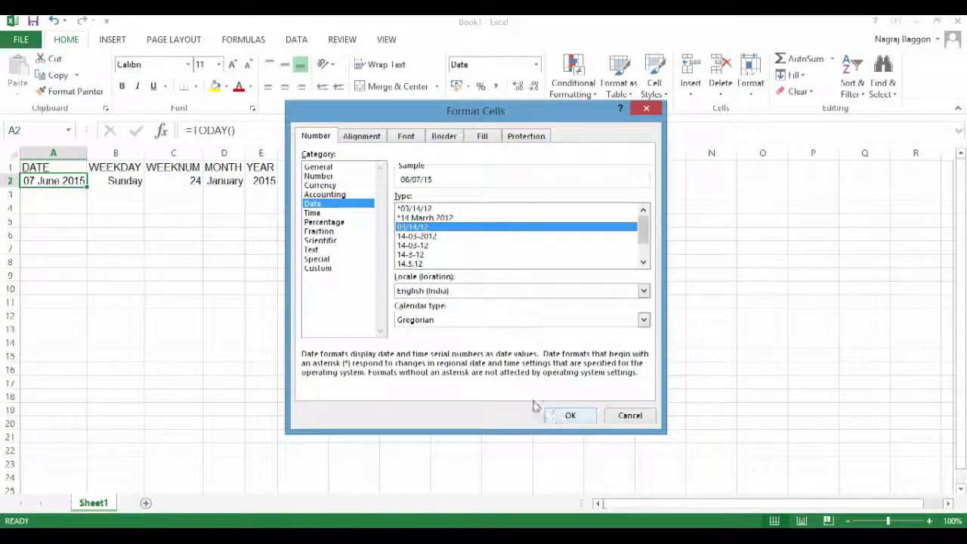
click(417, 235)
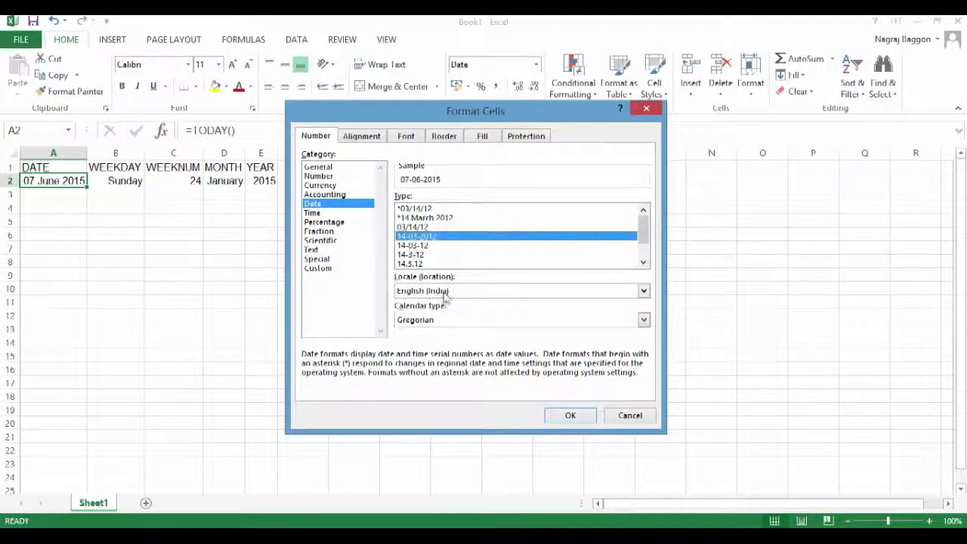
click(565, 417)
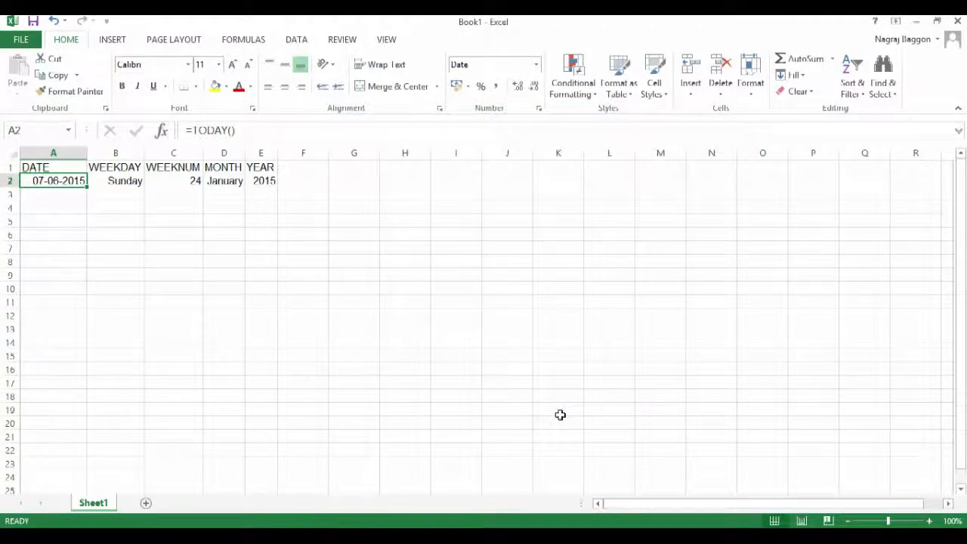
Step: Format the date in A2 with the dd mmmm yyyy date type that spells out the month
key(ctrl+1)
scroll(643, 262, down, 1)
click(412, 255)
click(570, 416)
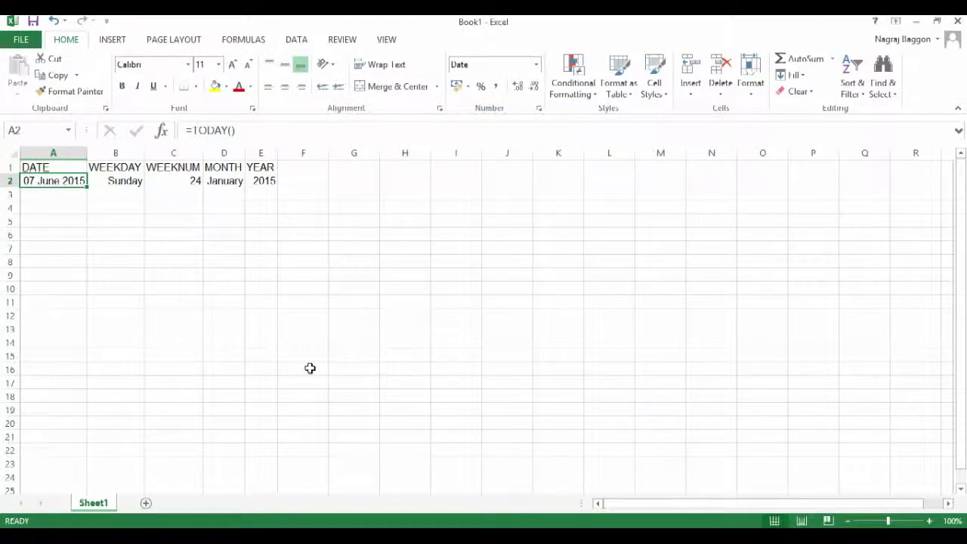
Step: Apply the custom number format DD-MMM-YY to the date cell A2
key(ctrl+1)
click(325, 269)
drag(505, 209, 264, 172)
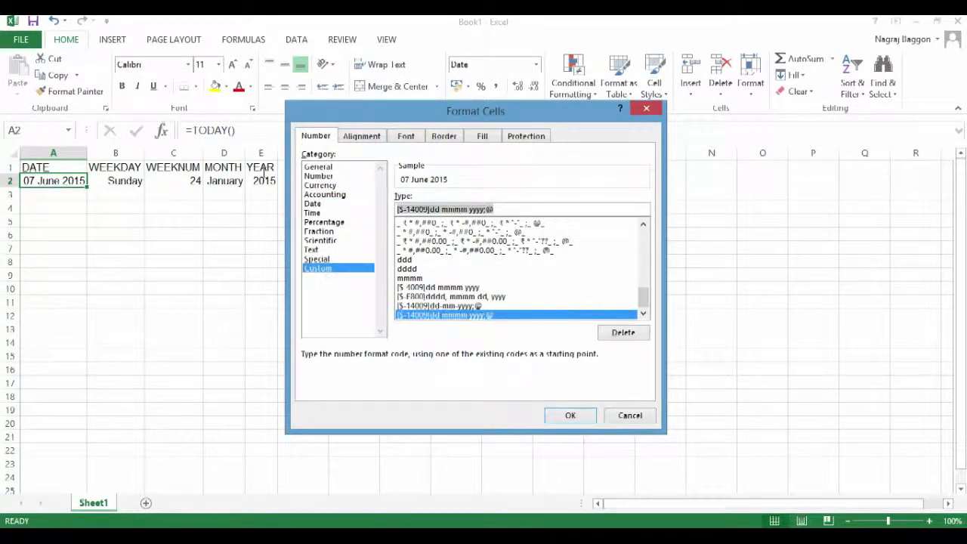
text(DD-MMM)
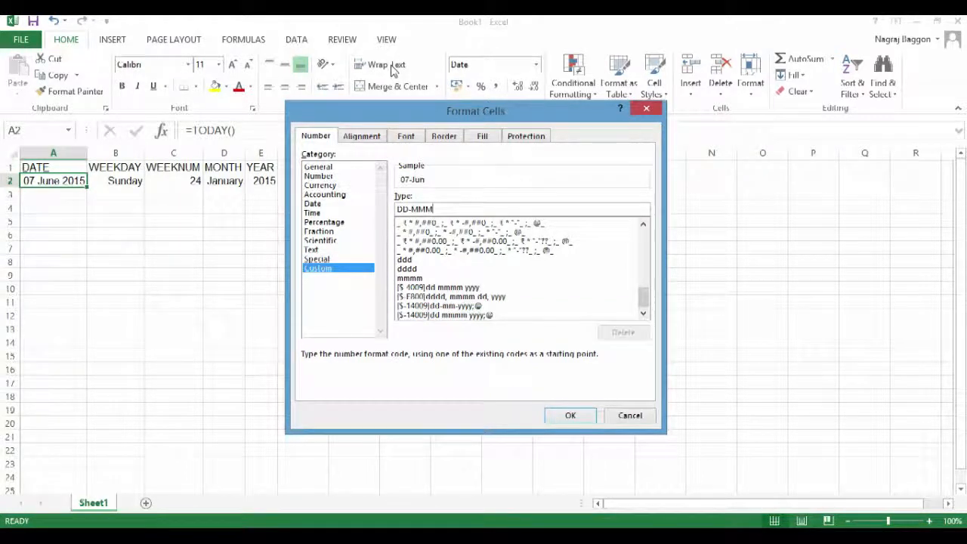
text(-YY)
click(569, 417)
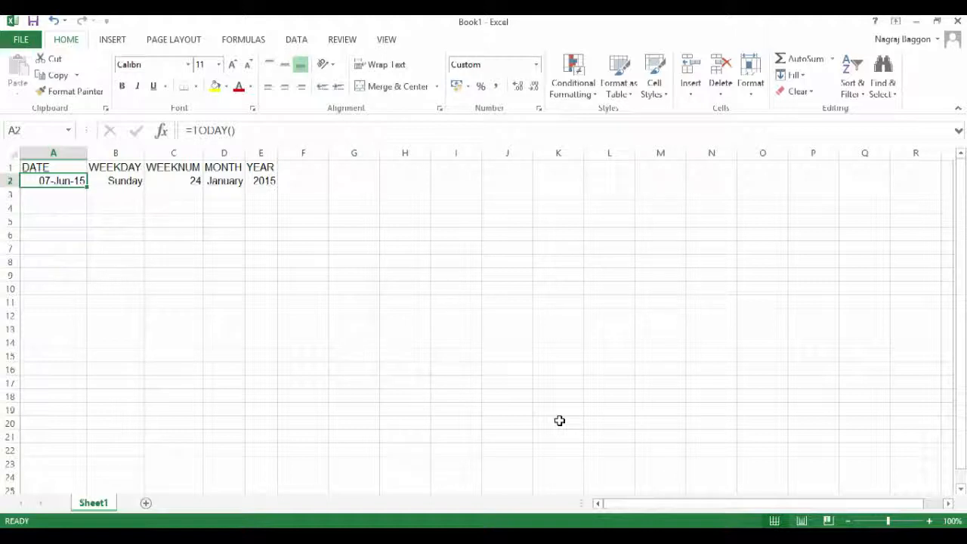
click(106, 182)
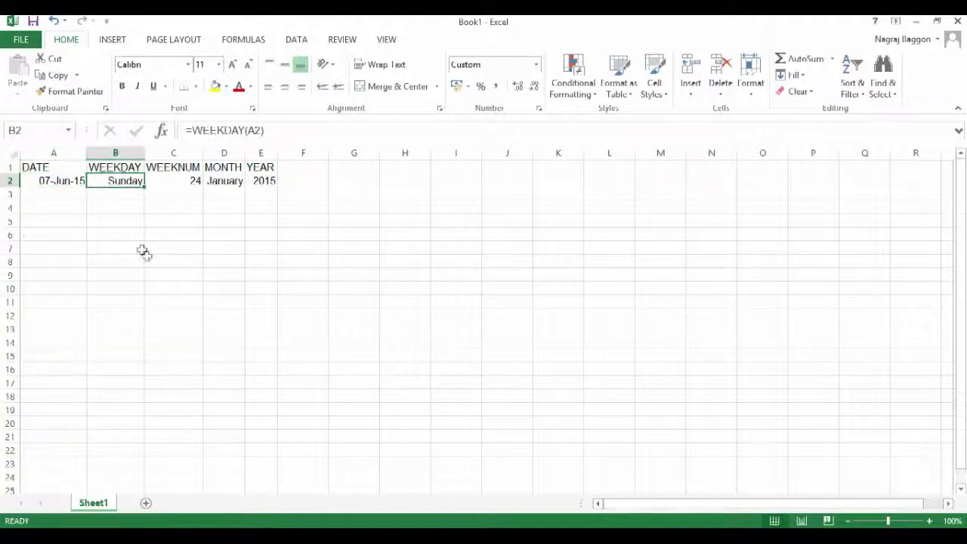
click(172, 182)
click(218, 180)
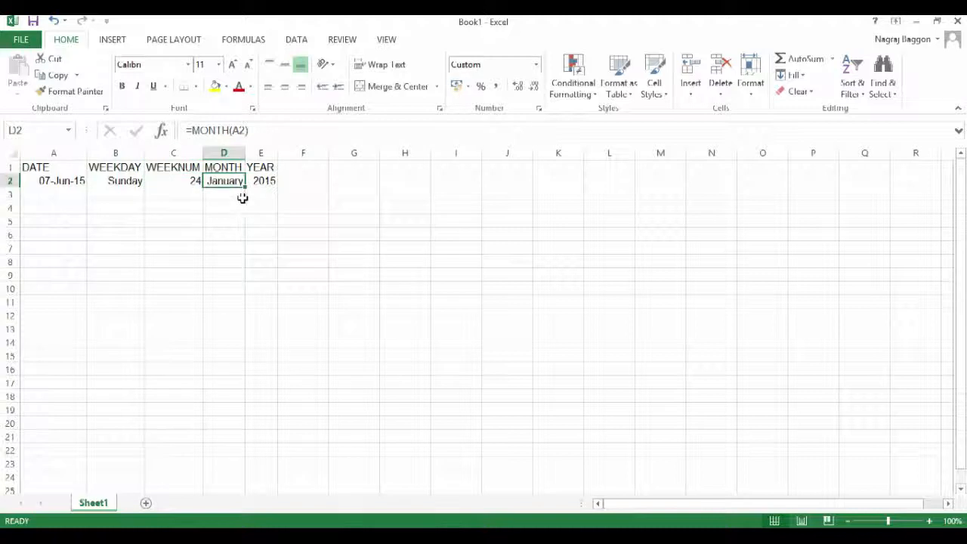
click(265, 181)
click(125, 181)
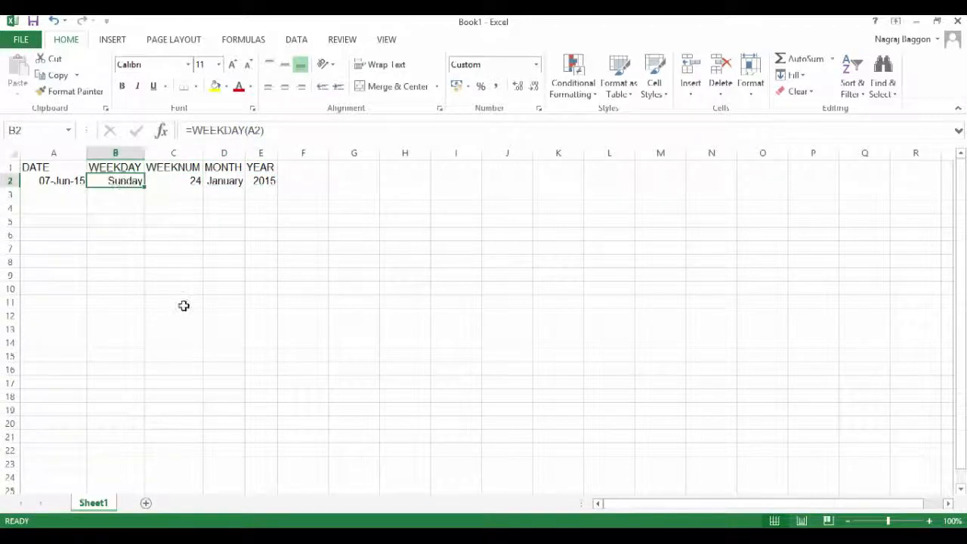